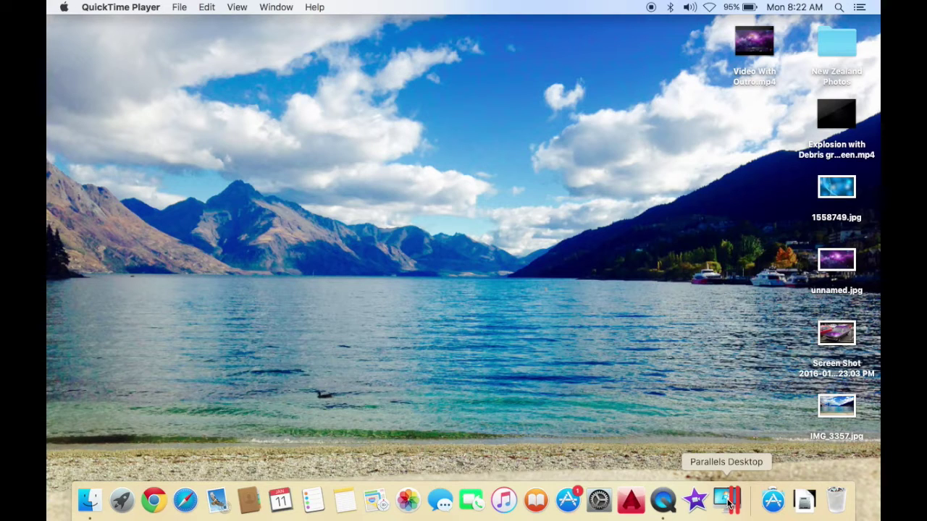
Empty the Trash from the Dock permanently, then launch Parallels Desktop
right_click(837, 499)
click(833, 459)
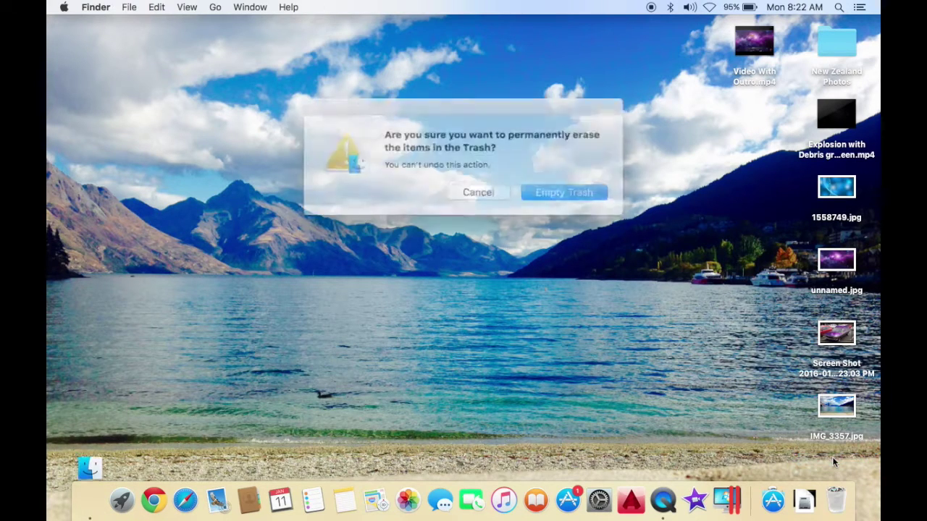
key(Return)
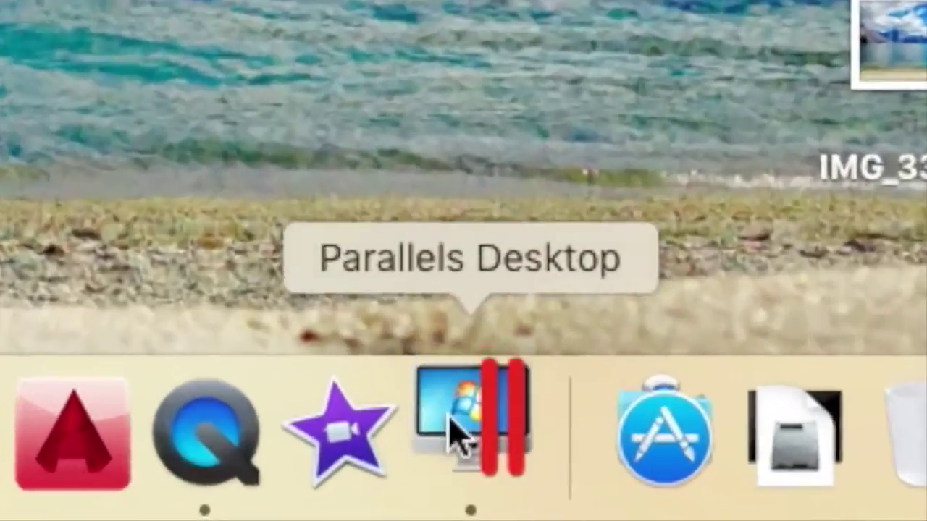
click(696, 492)
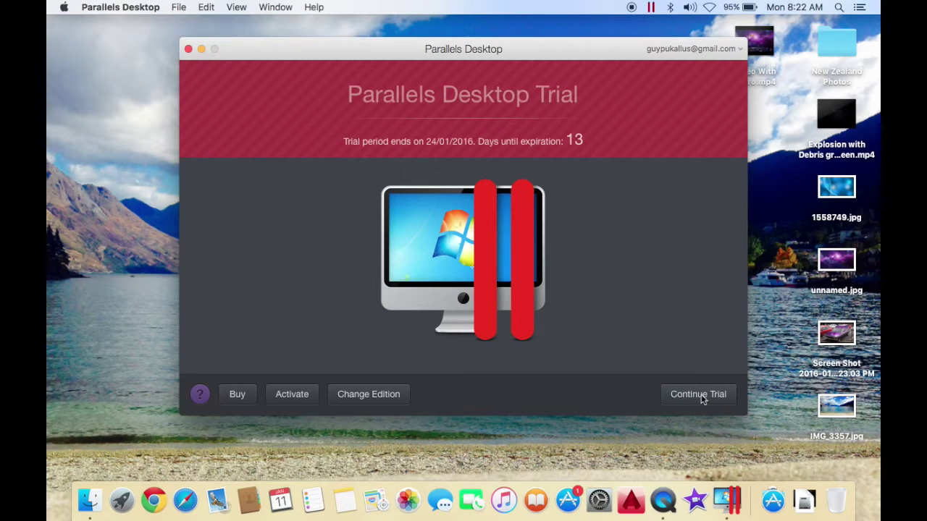
Continue the trial and open the Windows 7 machine's configuration, showing 2 CPUs and 8192 MB
click(698, 396)
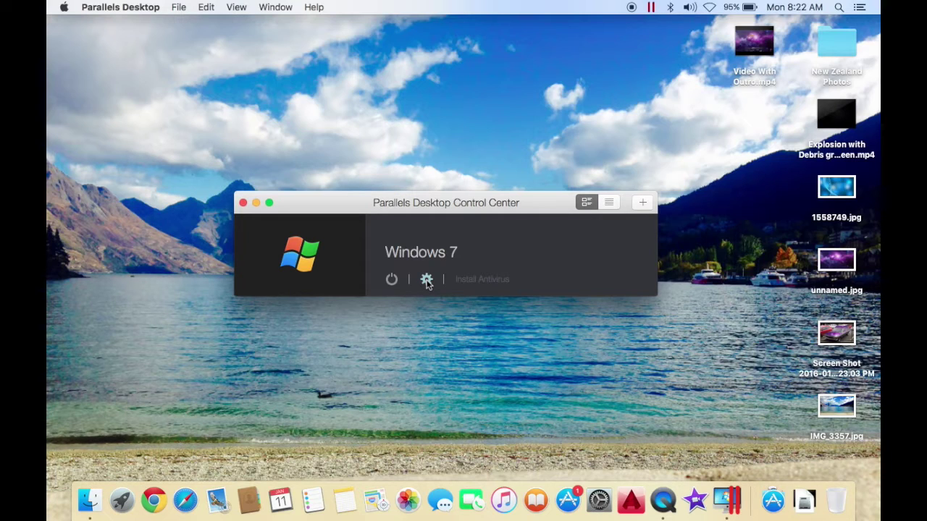
click(427, 280)
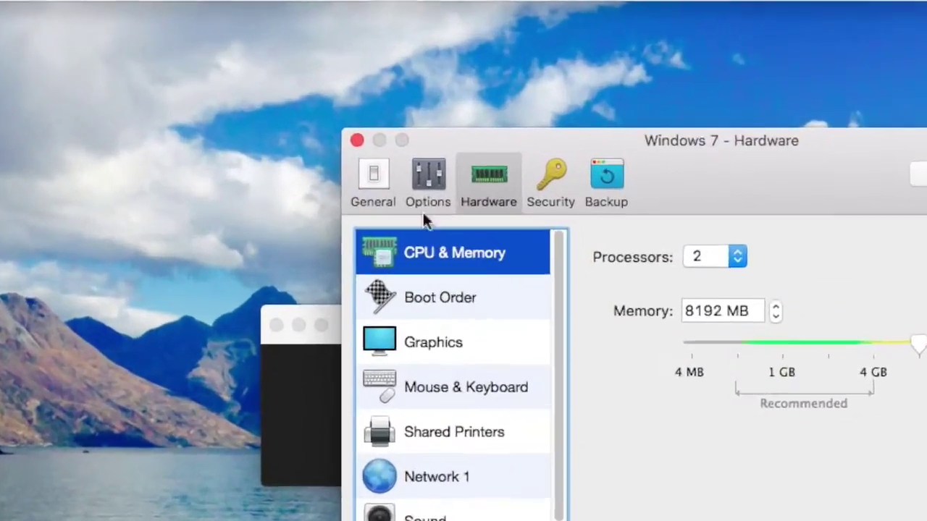
In Windows 7 General settings, confirm Configure for is Games only and cancel unchanged
click(303, 115)
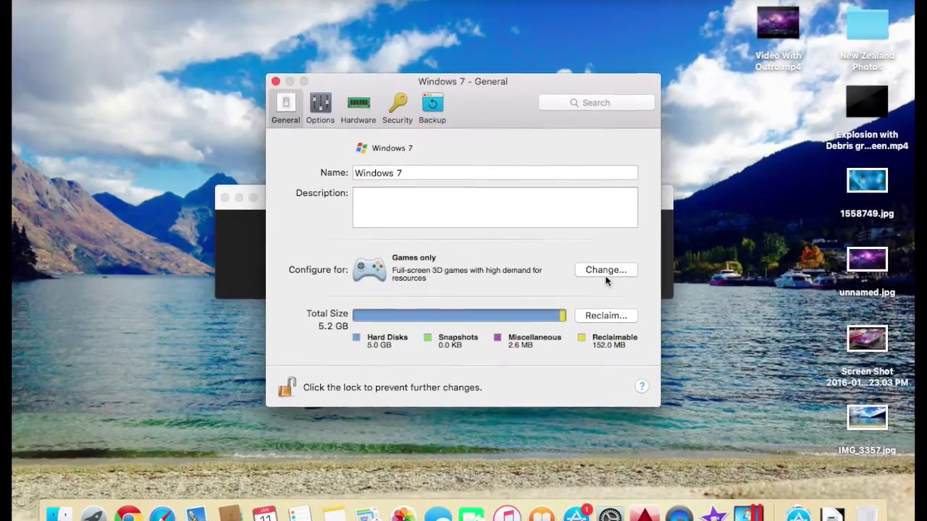
click(607, 272)
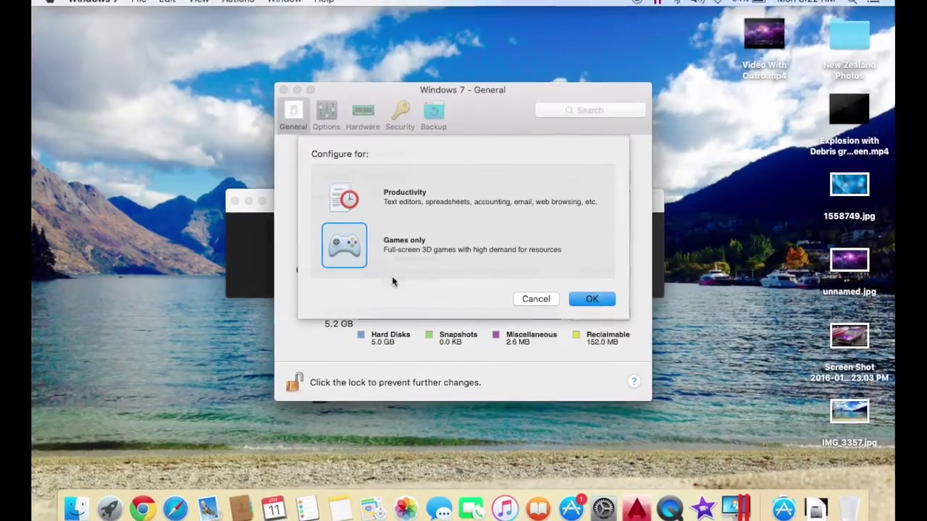
click(535, 299)
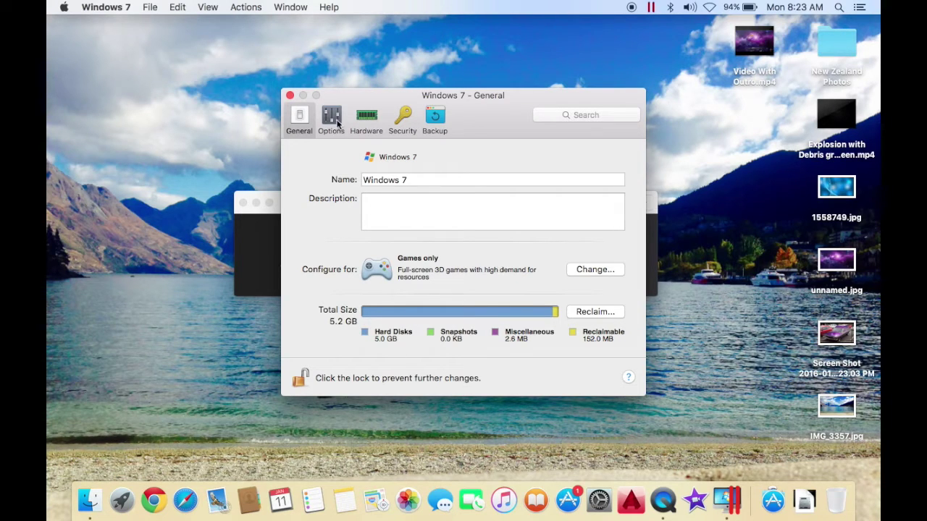
Review Startup and Shutdown options, then keep the Windows 7 VM at 2 processors in Hardware
click(332, 120)
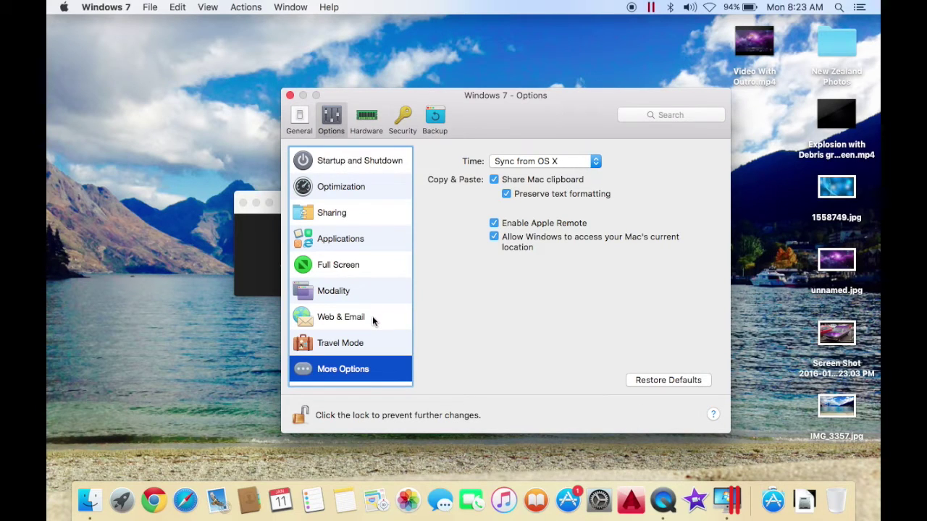
click(340, 159)
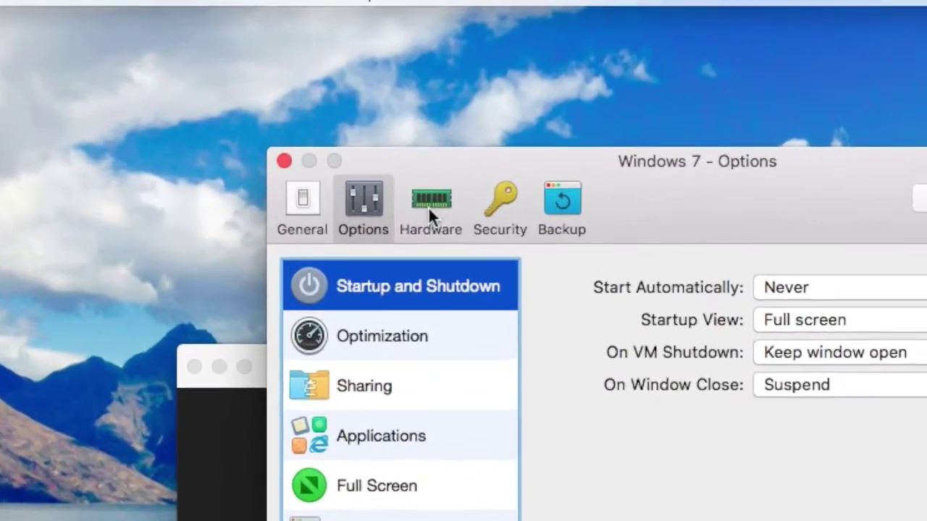
click(393, 155)
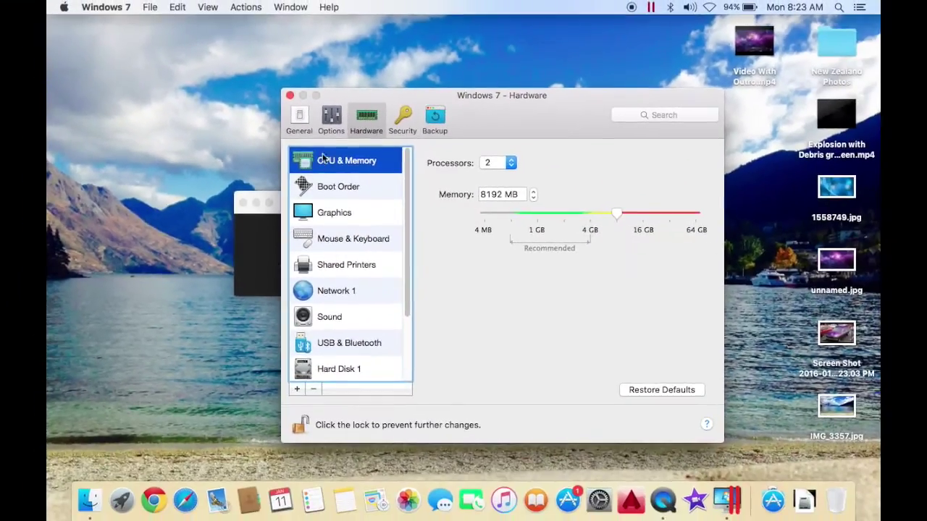
click(511, 165)
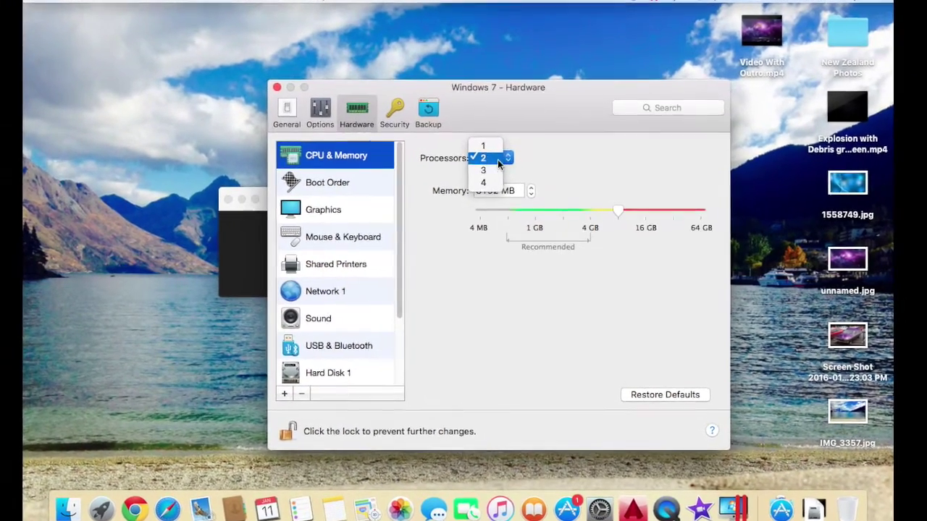
click(493, 163)
click(496, 165)
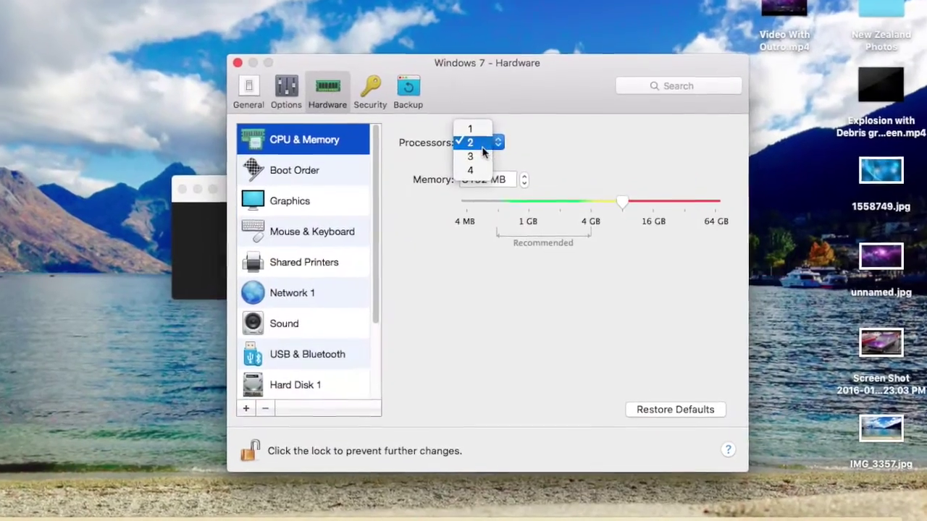
click(482, 144)
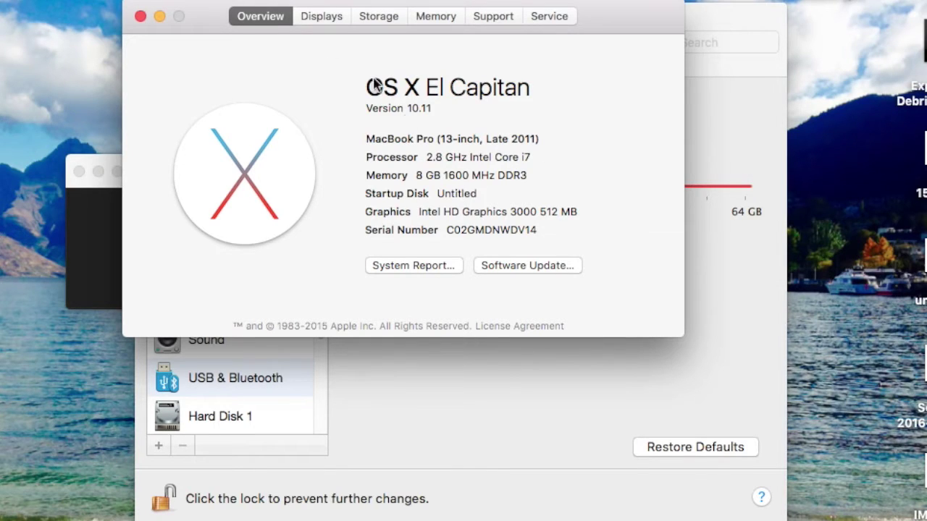
click(140, 16)
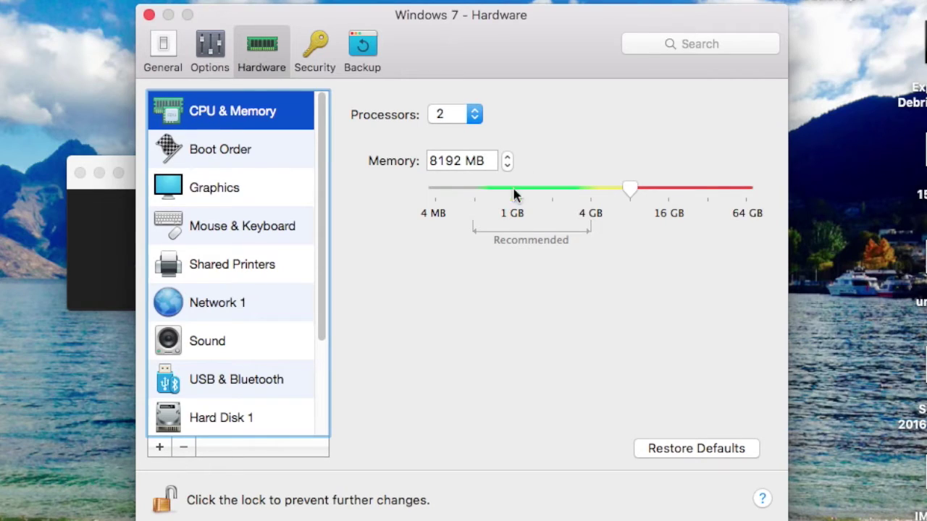
Check boot order and 512 MB graphics memory, and compare with About This Mac's hardware
click(258, 150)
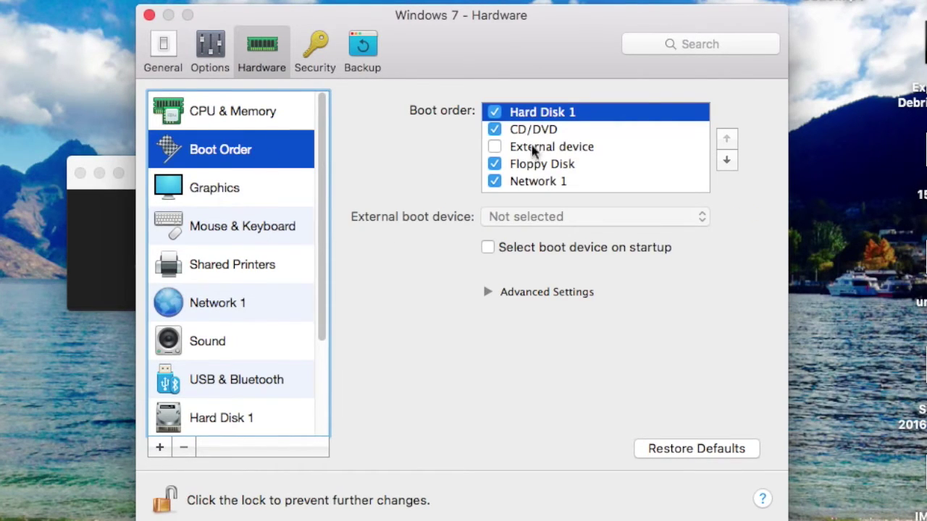
click(243, 191)
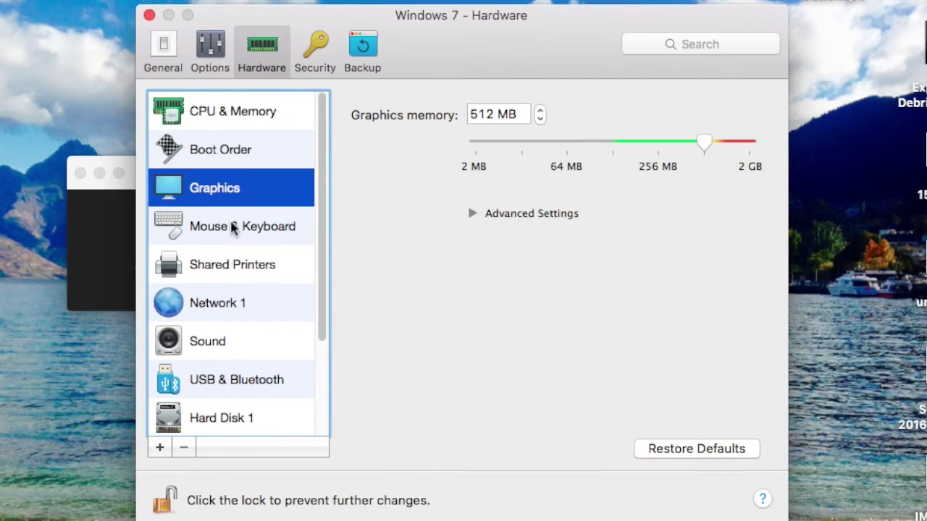
click(18, 21)
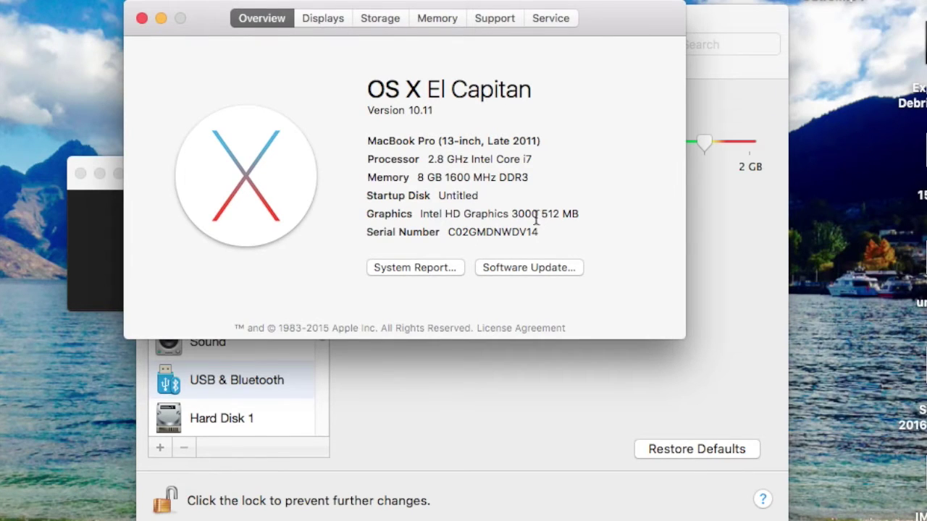
click(142, 18)
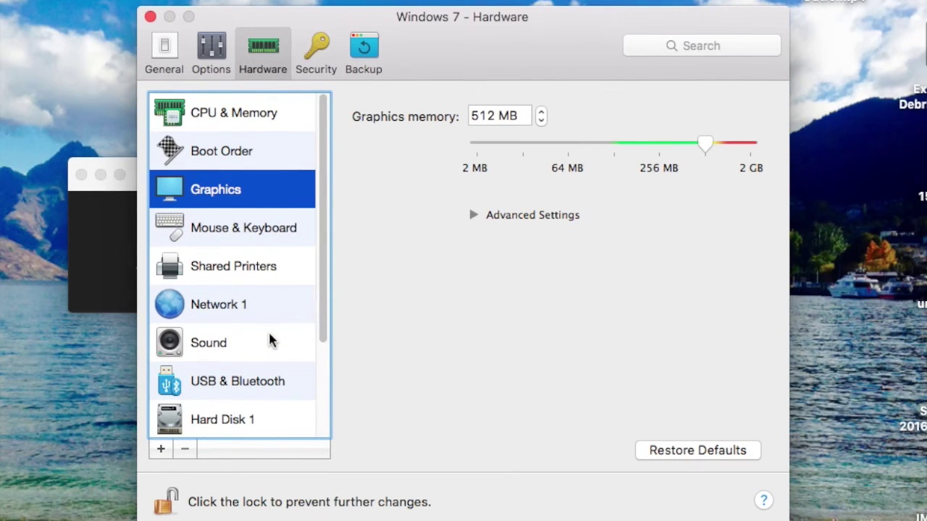
scroll(270, 341, down, 3)
Set the Windows 7 virtual hard disk Hard Disk 1 to 256 GB
click(258, 309)
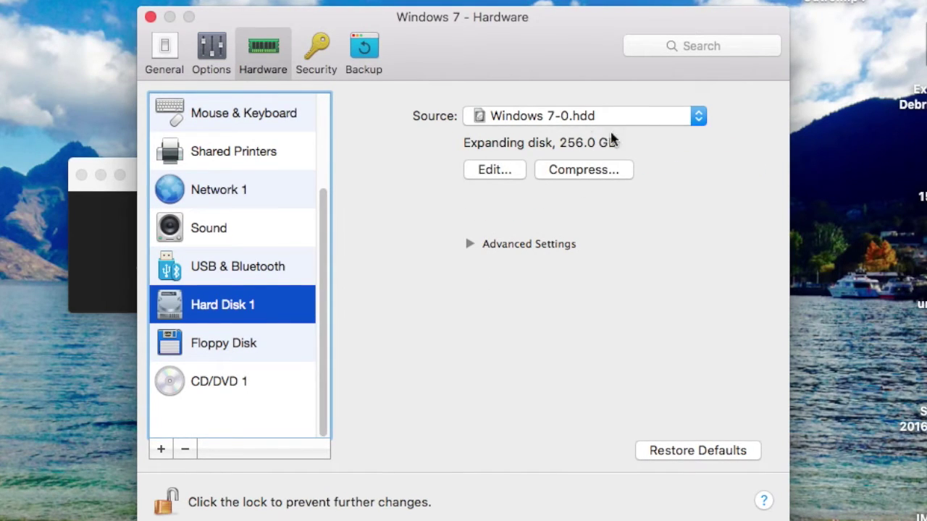
click(497, 173)
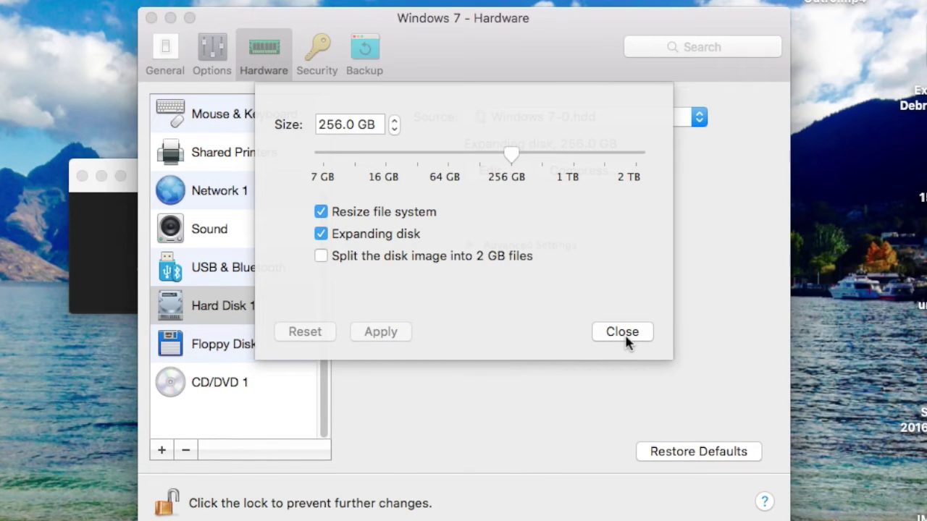
click(624, 333)
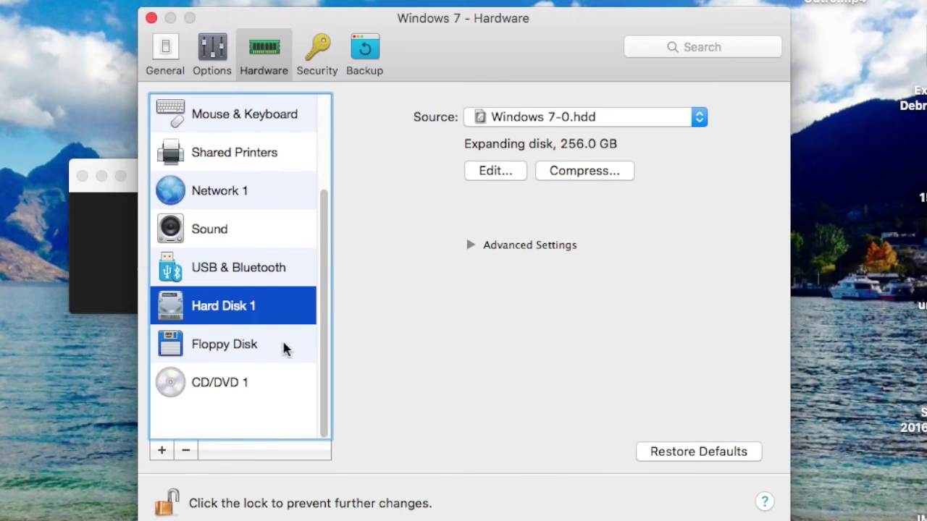
Review the disconnected floppy and CD/DVD 1 (HL-DT-ST DVDRW GS31N) drive settings
click(249, 344)
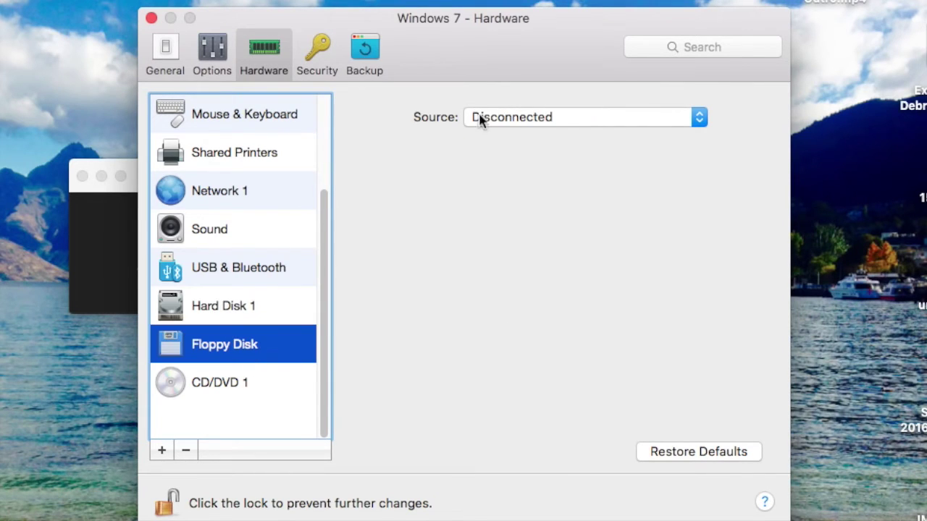
click(249, 386)
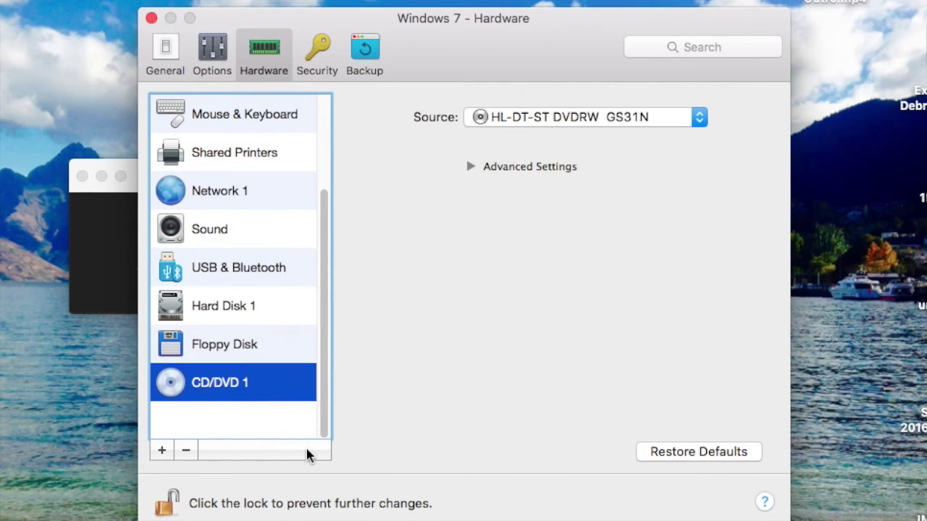
click(319, 54)
click(246, 52)
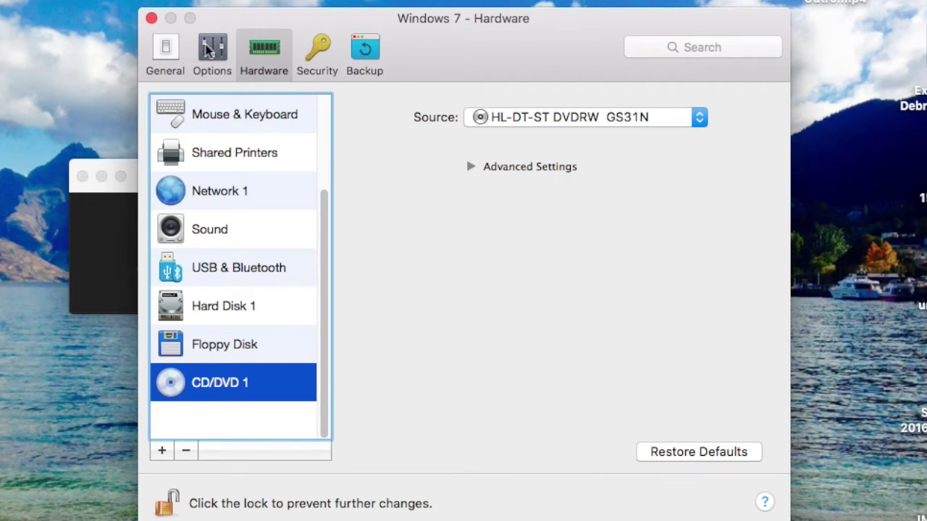
Browse Security and Backup options, return to General showing Games only, and move the window right
click(318, 63)
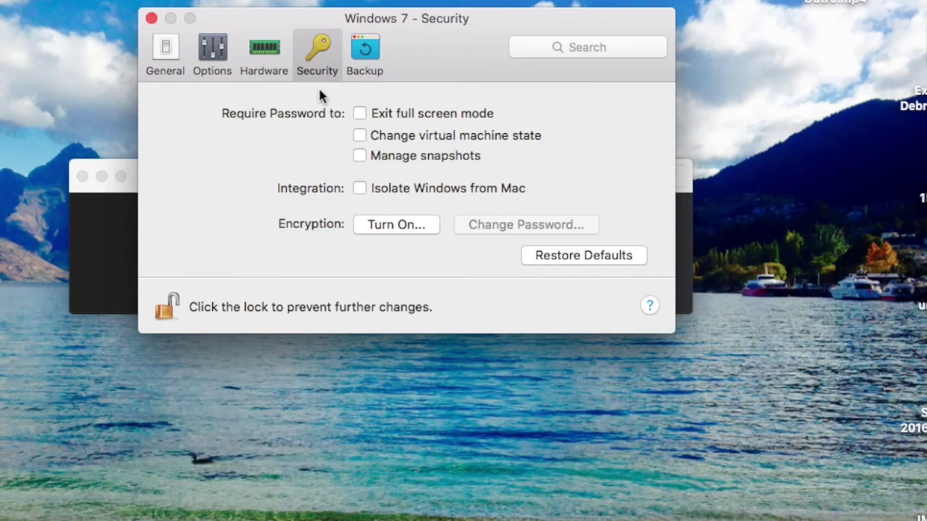
click(349, 79)
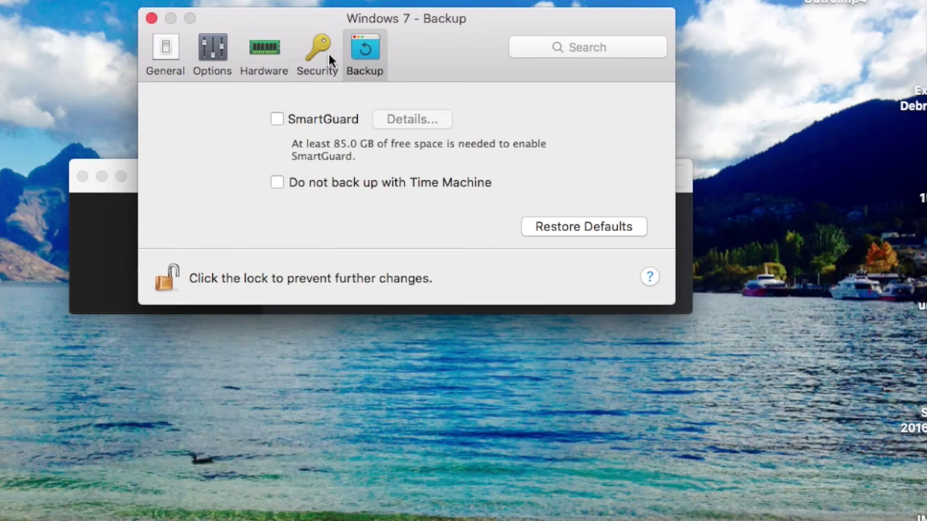
click(327, 65)
click(193, 58)
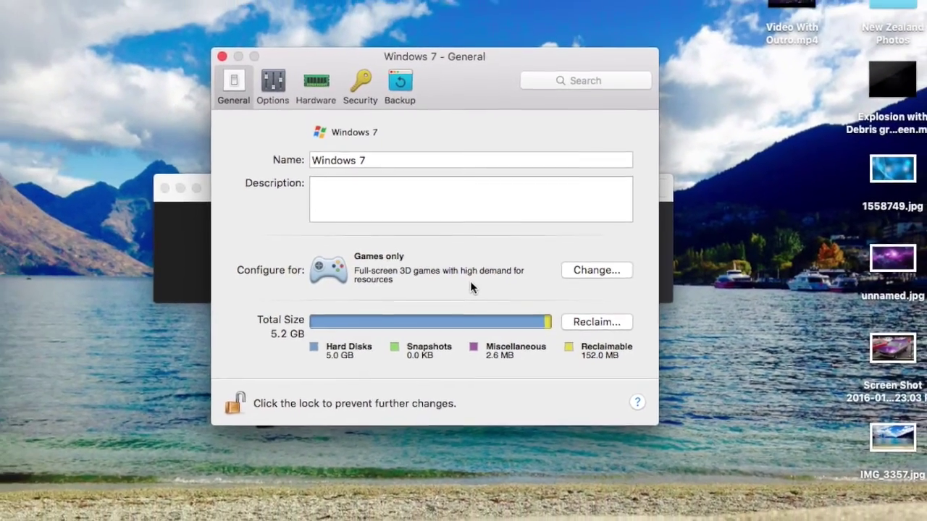
drag(335, 64, 645, 176)
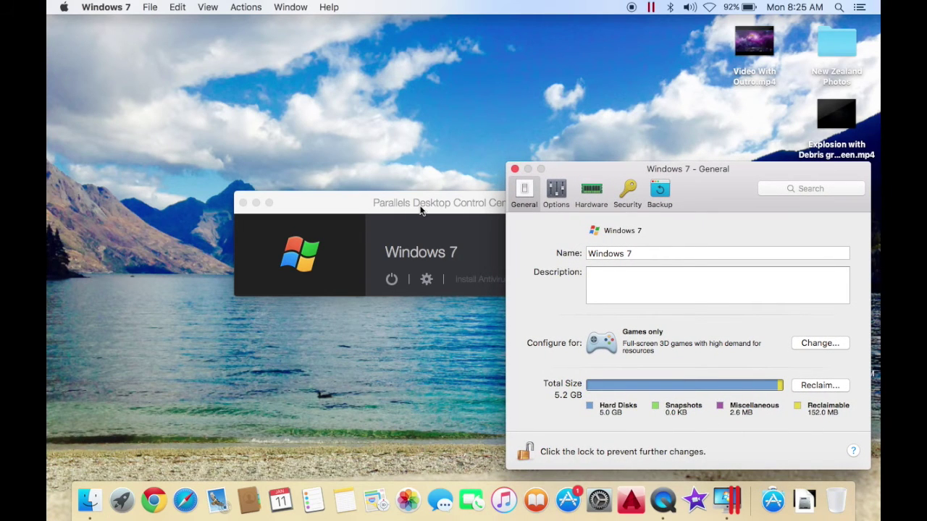
Start the Windows 7 VM, keeping 8192 MB memory despite the slowdown warning
click(514, 168)
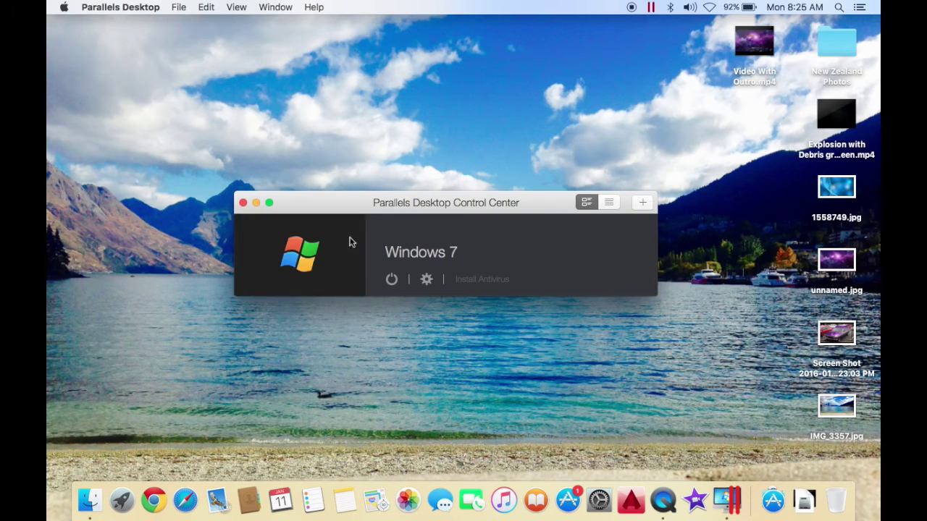
click(323, 265)
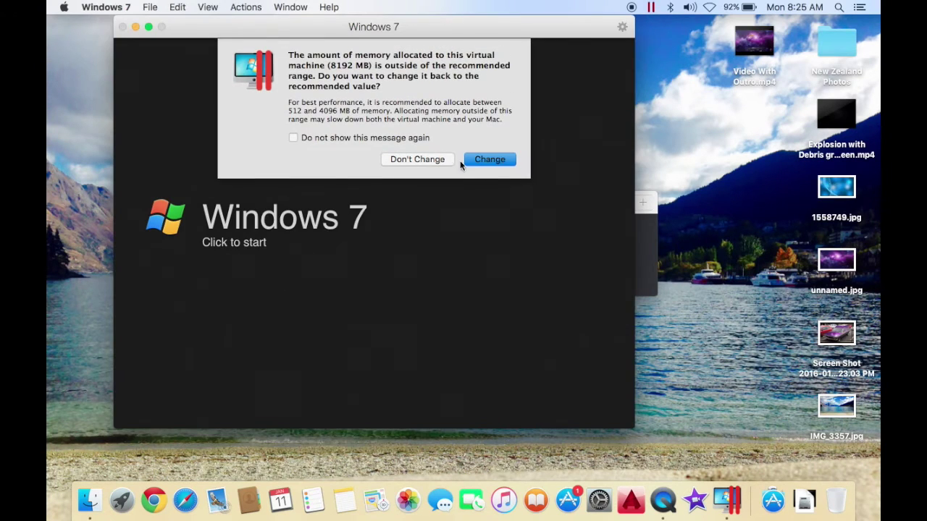
click(474, 163)
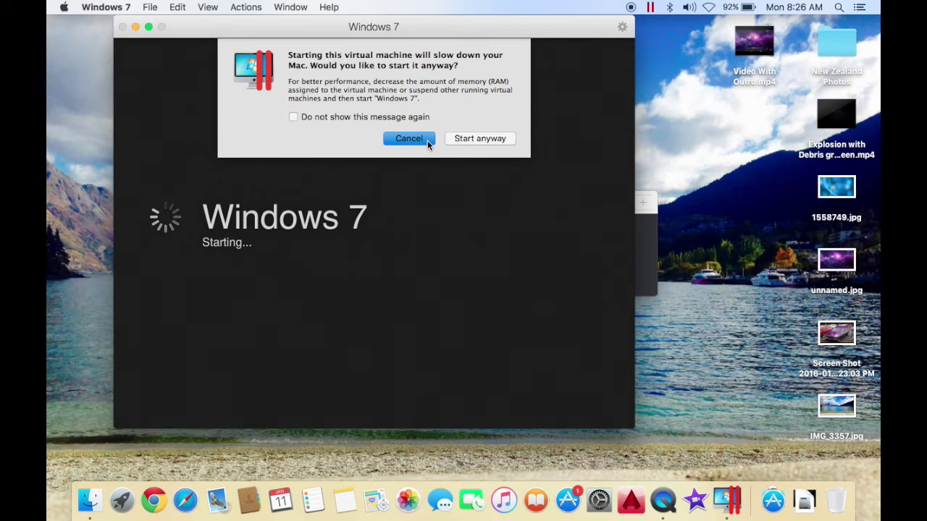
click(478, 140)
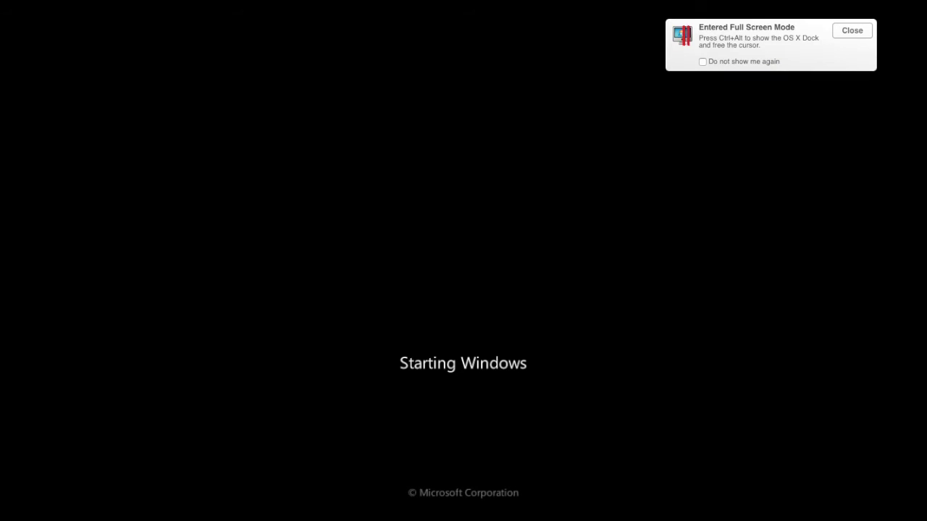
Free the cursor and sign in to the Windows 7 user account with its password
key(ctrl+alt)
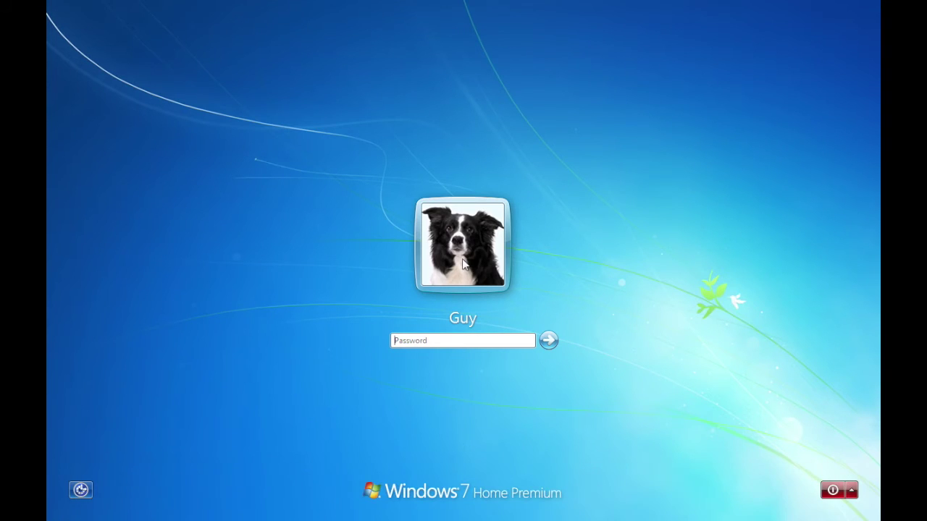
click(431, 343)
key(Return)
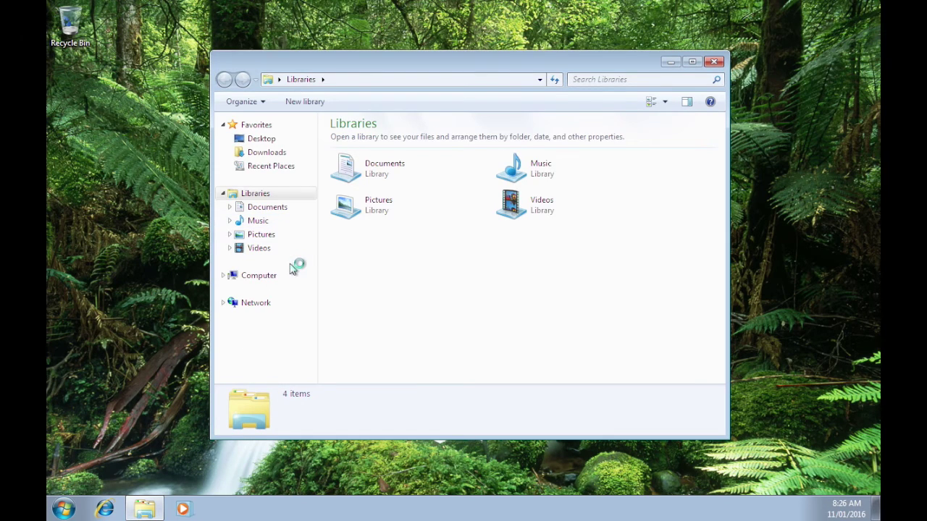
Confirm the Computer view shows a 255 GB drive and 8.00 GB memory, then close it
click(290, 276)
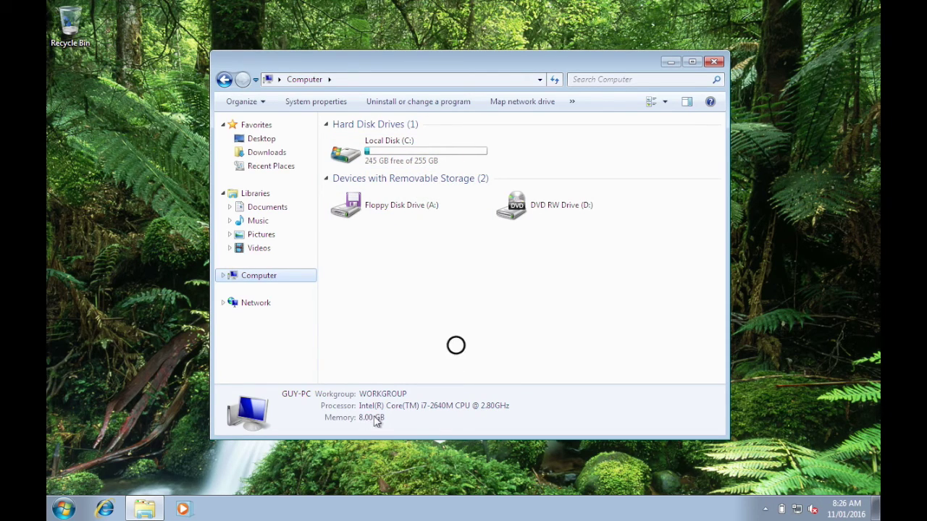
click(449, 386)
drag(449, 384, 463, 507)
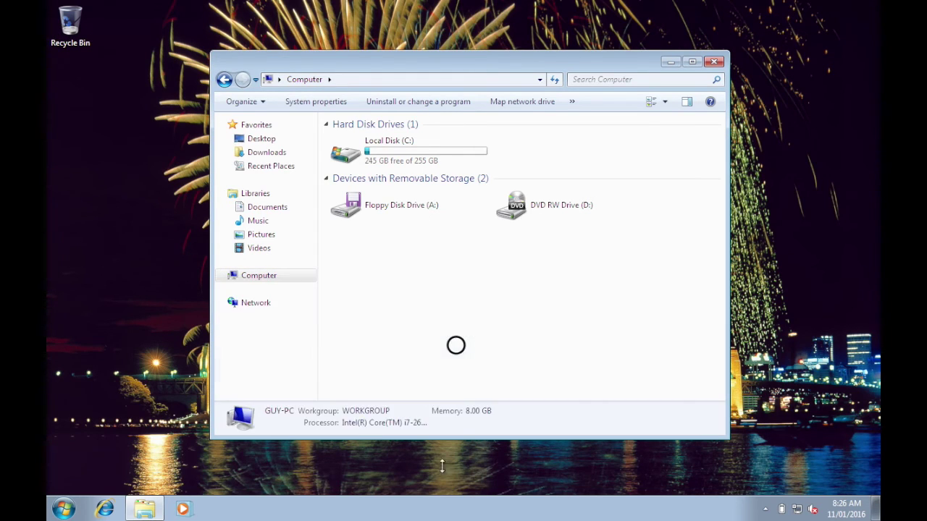
click(712, 63)
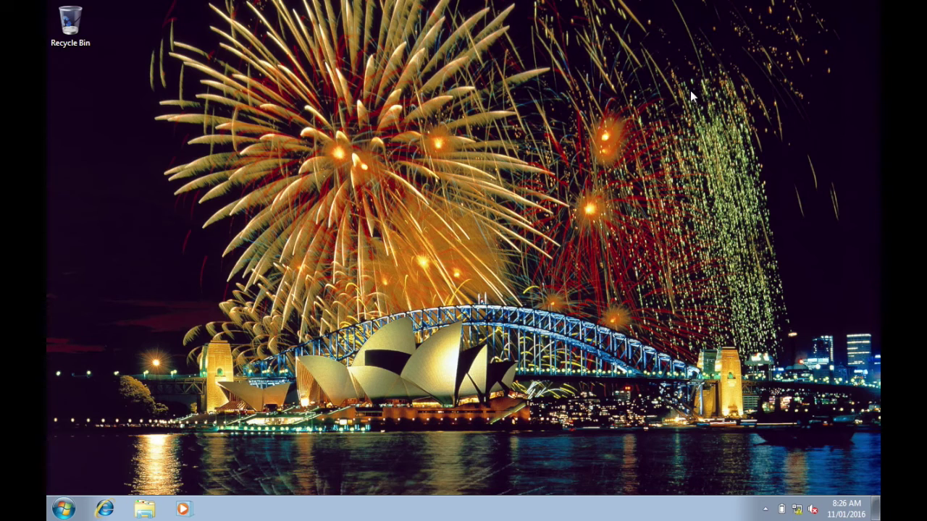
Check the Windows battery and power plan flyout, then switch back to the Mac desktop
click(781, 510)
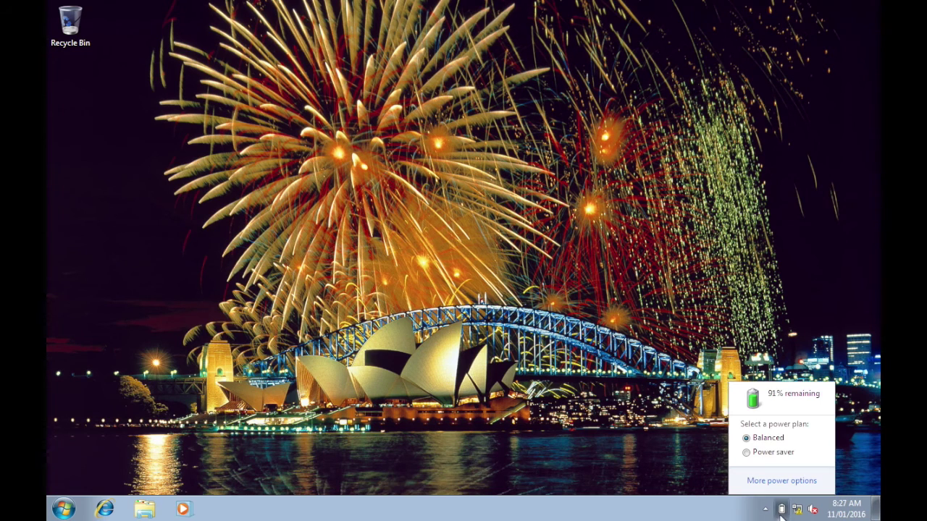
click(622, 359)
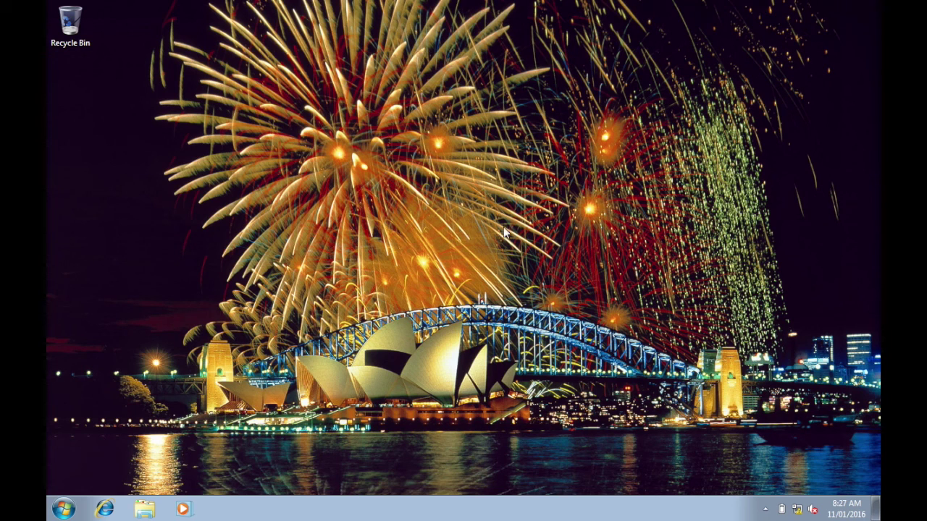
key(ctrl+Right)
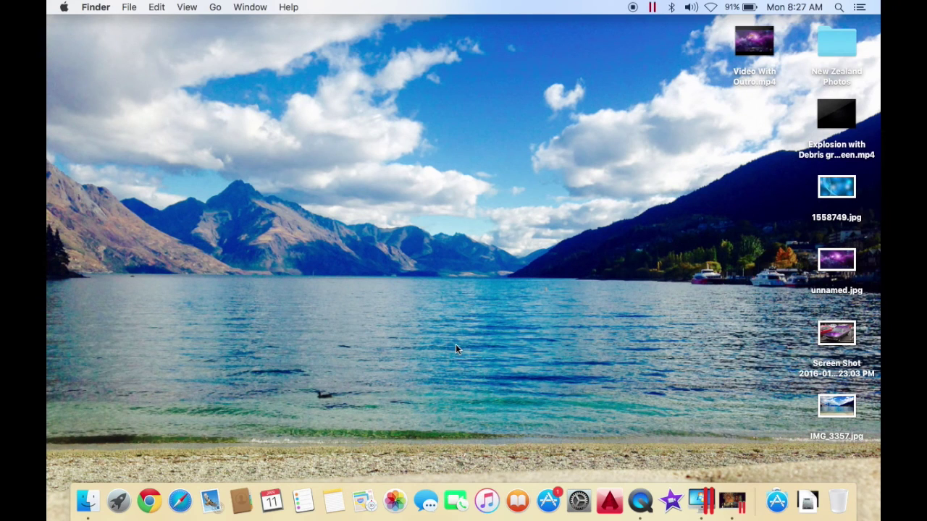